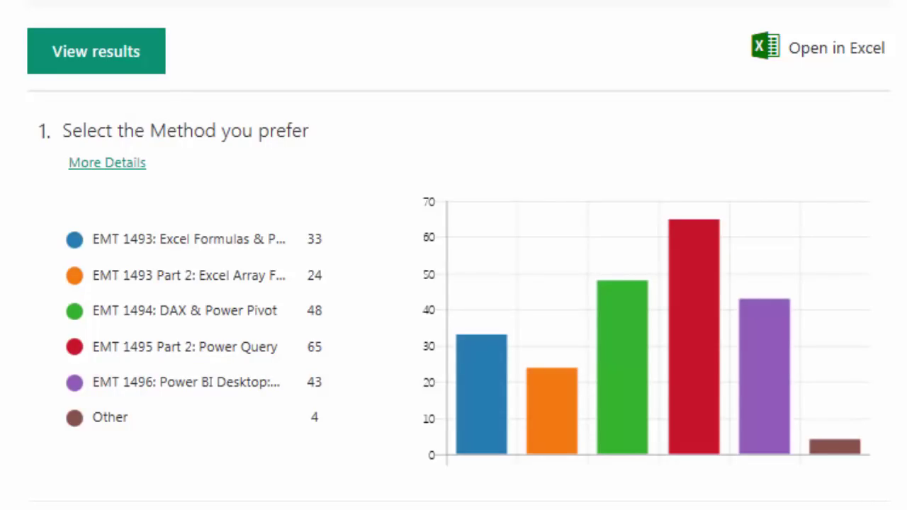
- Examine the vote totals for each method in the survey results chart
mouse_move(700, 384)
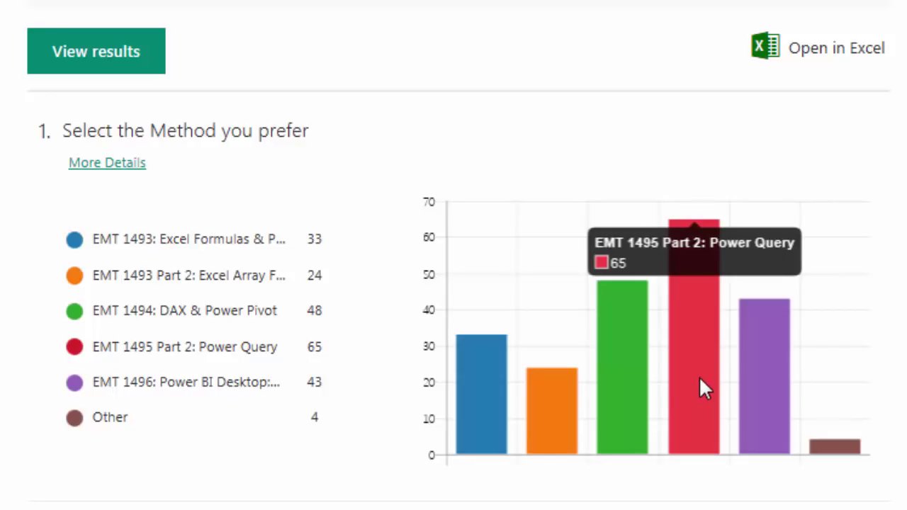
mouse_move(624, 358)
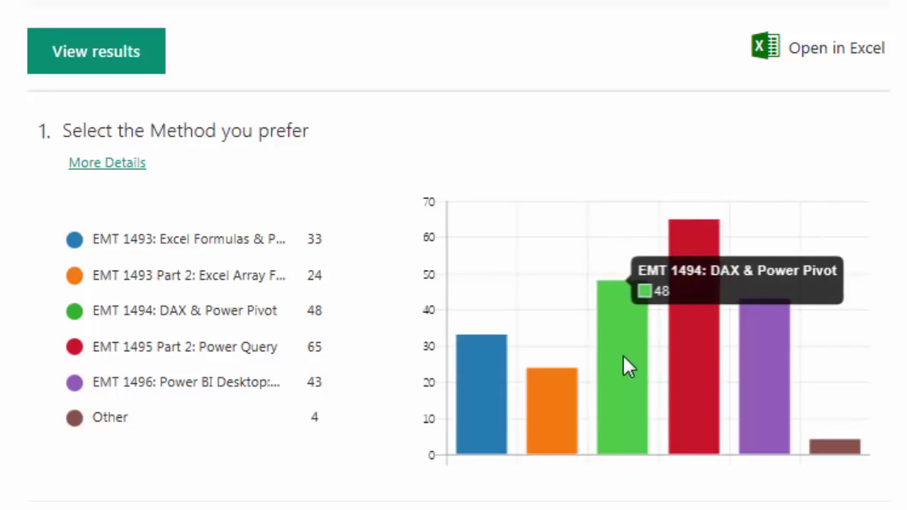
mouse_move(774, 388)
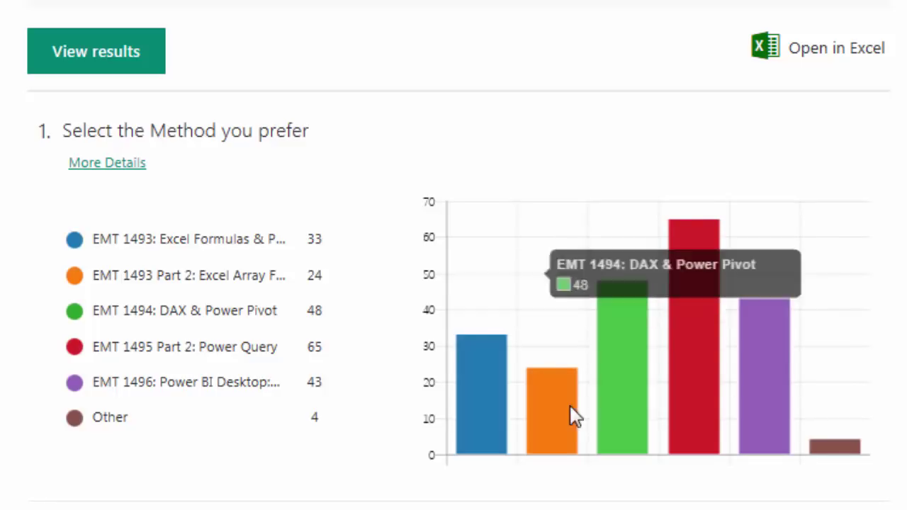
mouse_move(555, 407)
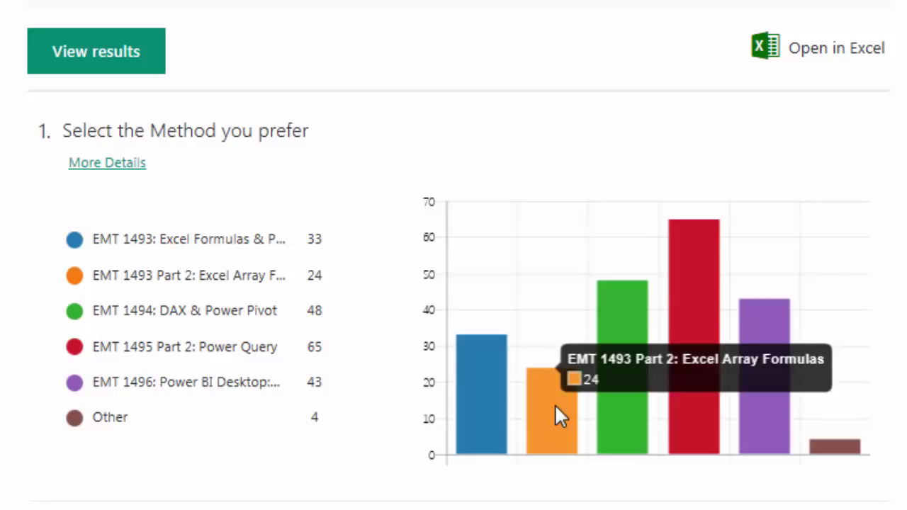
mouse_move(473, 363)
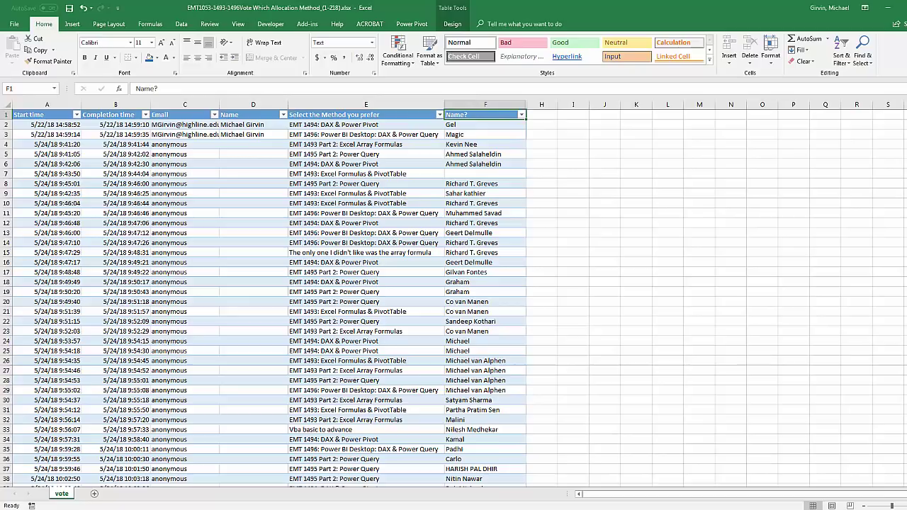
scroll(453, 298, "down", 20)
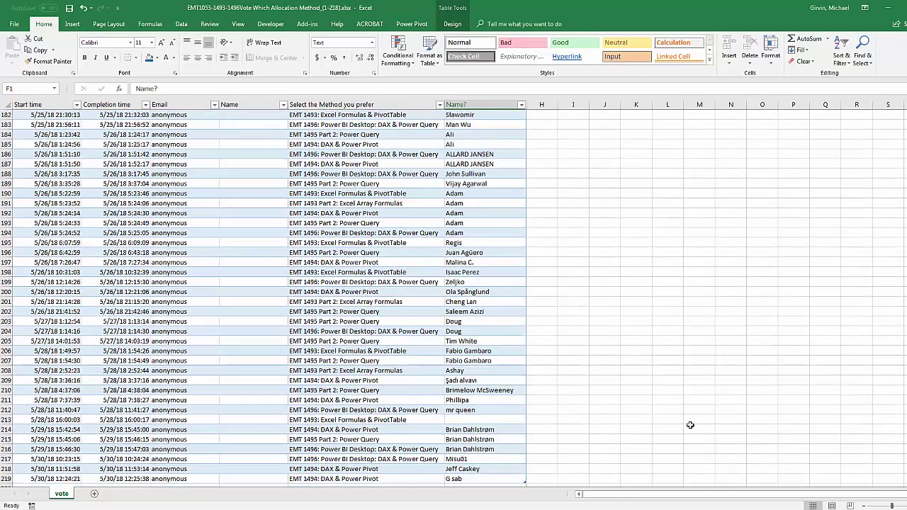
scroll(638, 418, "down", 1)
scroll(460, 376, "down", 2)
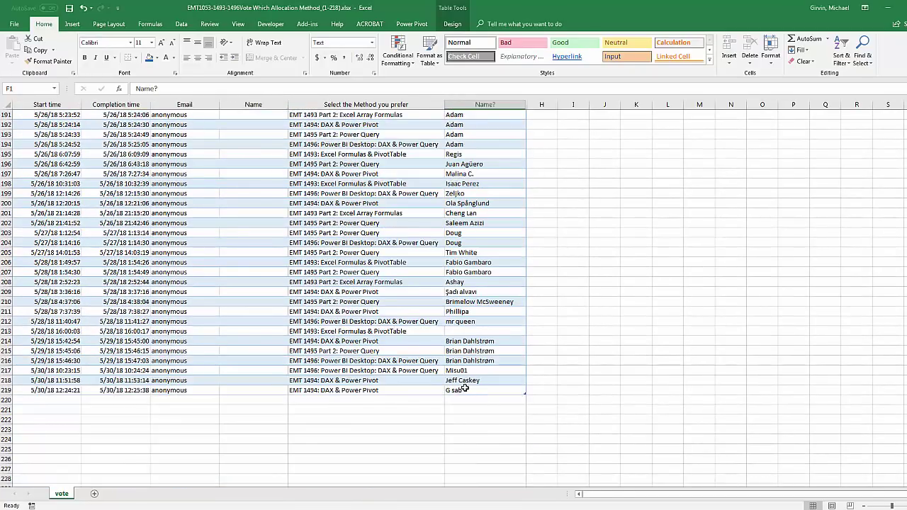
key("shift")
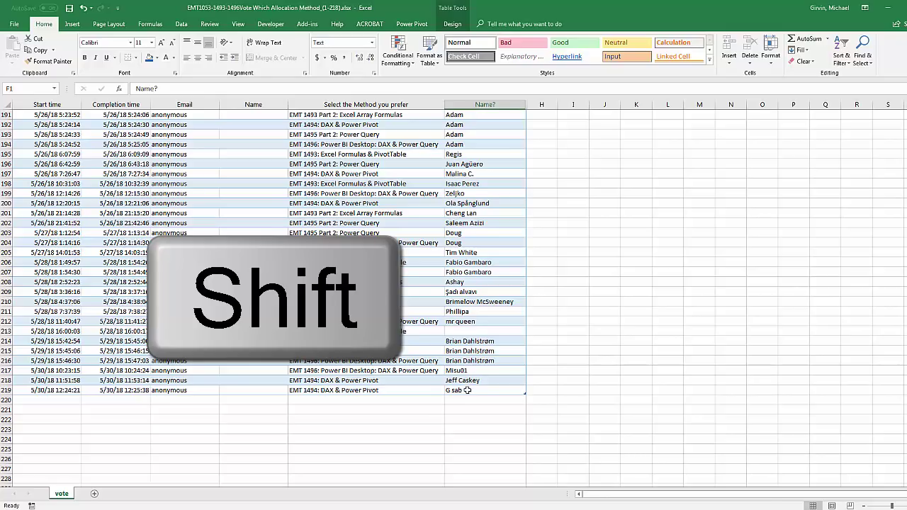
left_click(468, 390, "shift")
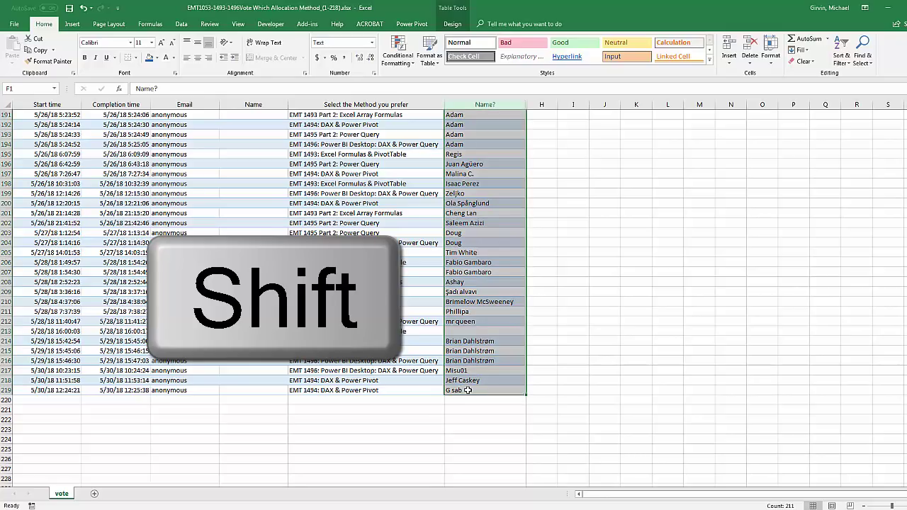
left_click(180, 25)
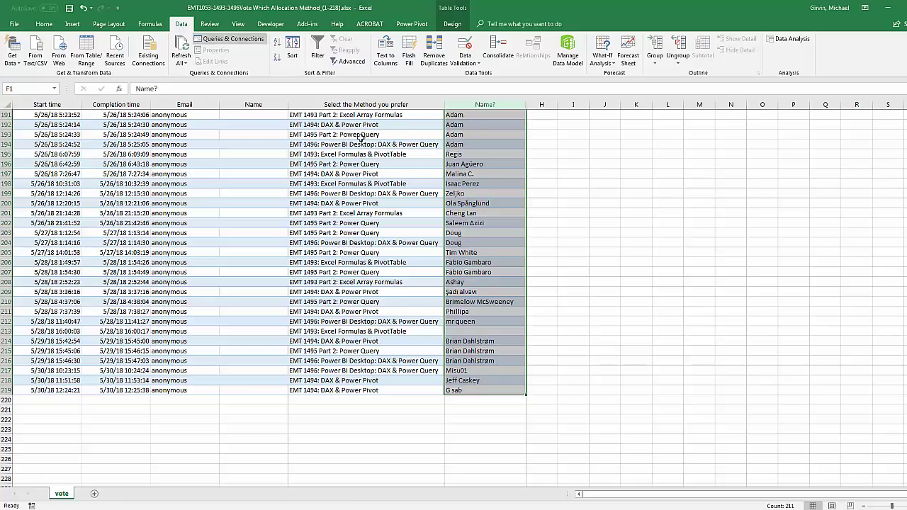
key("ctrl+BackSpace")
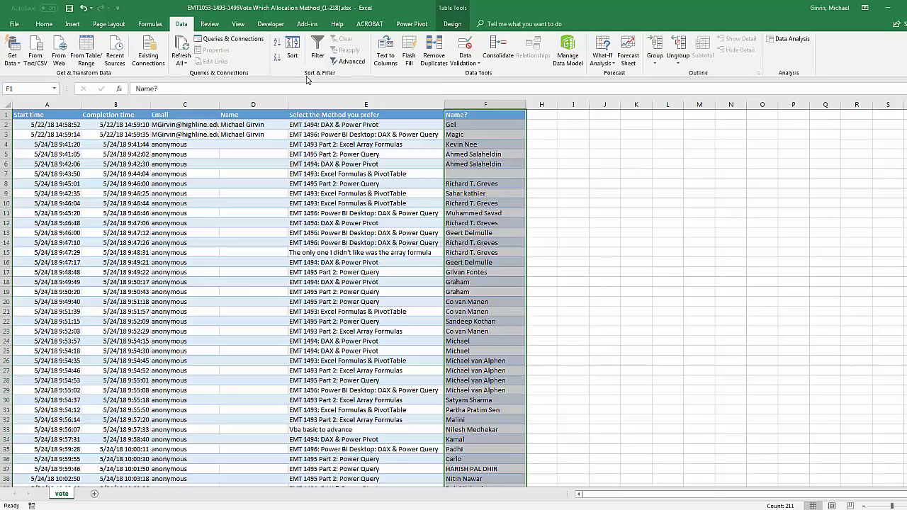
left_click(351, 62)
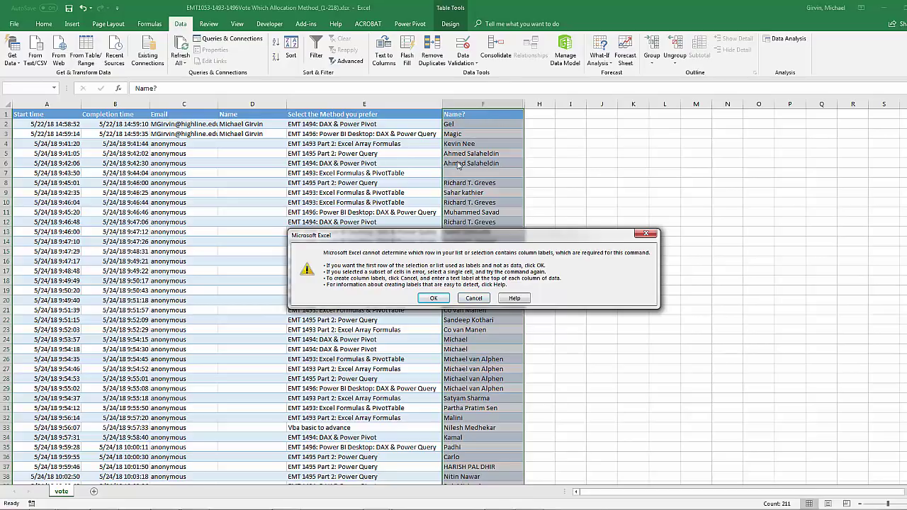
key("Escape")
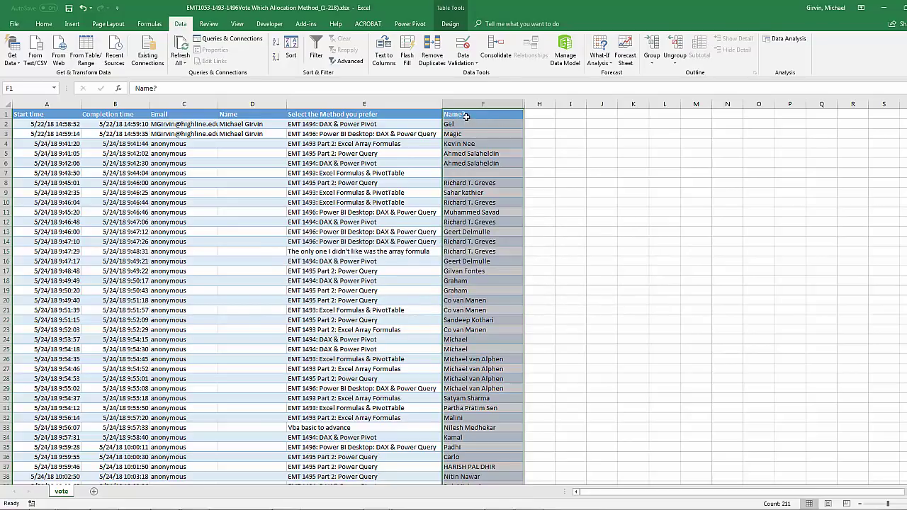
- Make the table's header row A1:F1 bold
left_click(466, 116)
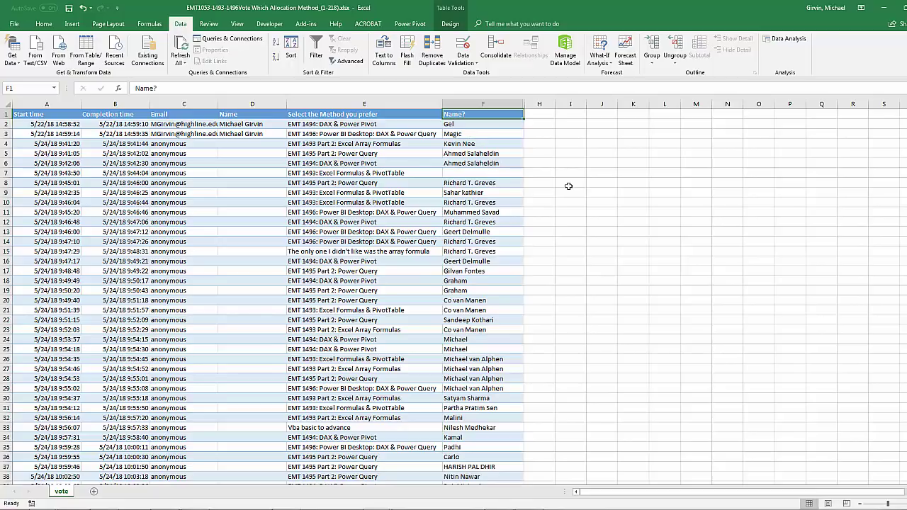
left_click_drag(468, 115, 80, 114)
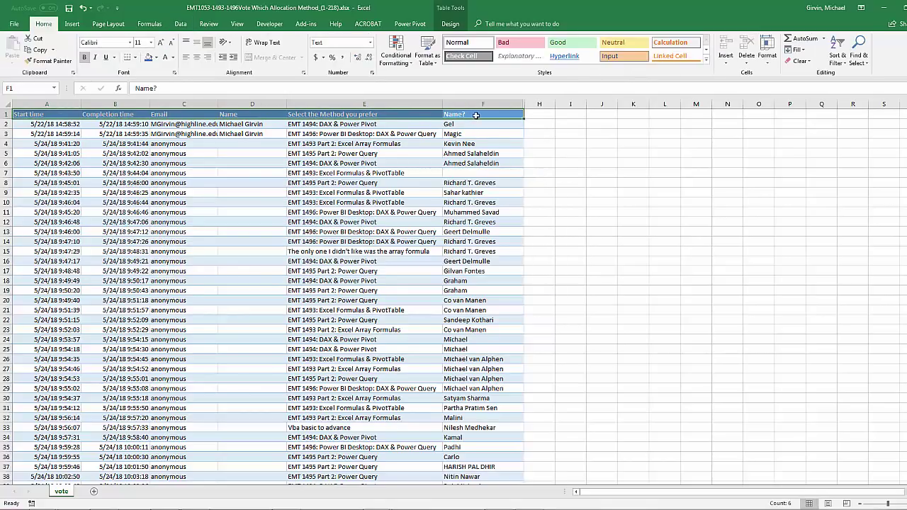
key("ctrl+b")
- Select the "Name?" column from F1 to F219 and open an Advanced Filter for that range
left_click(475, 115)
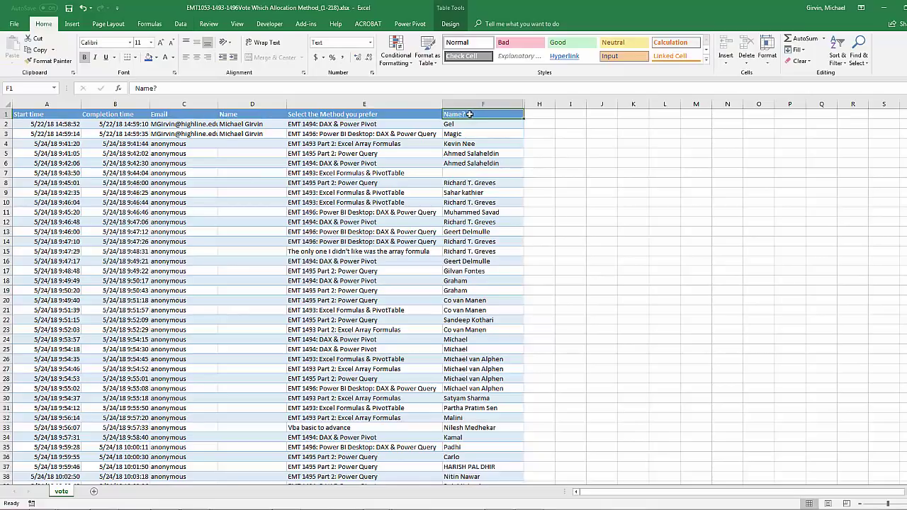
scroll(469, 114, "down", 20)
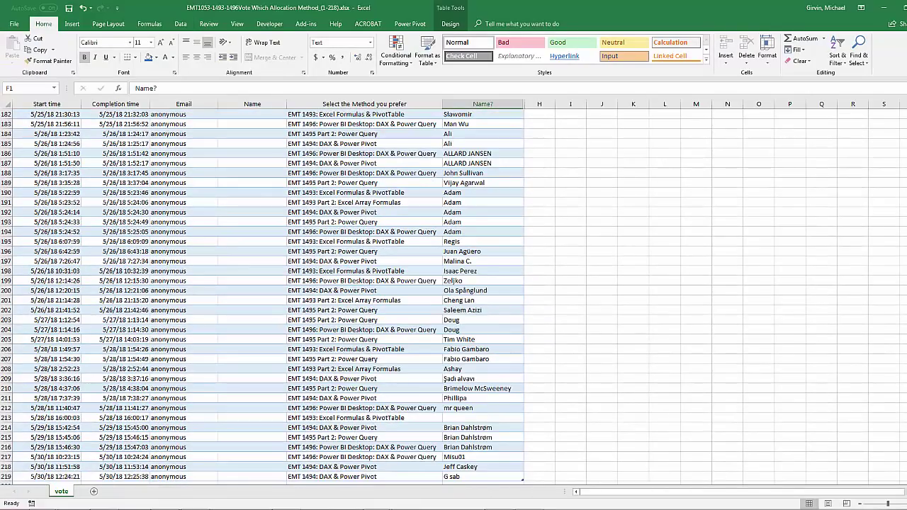
scroll(628, 402, "down", 4)
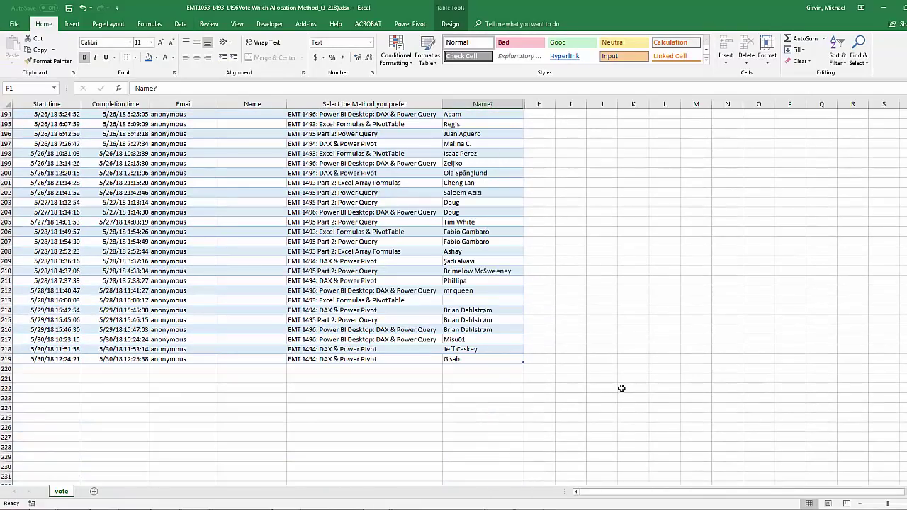
left_click(471, 360, "shift")
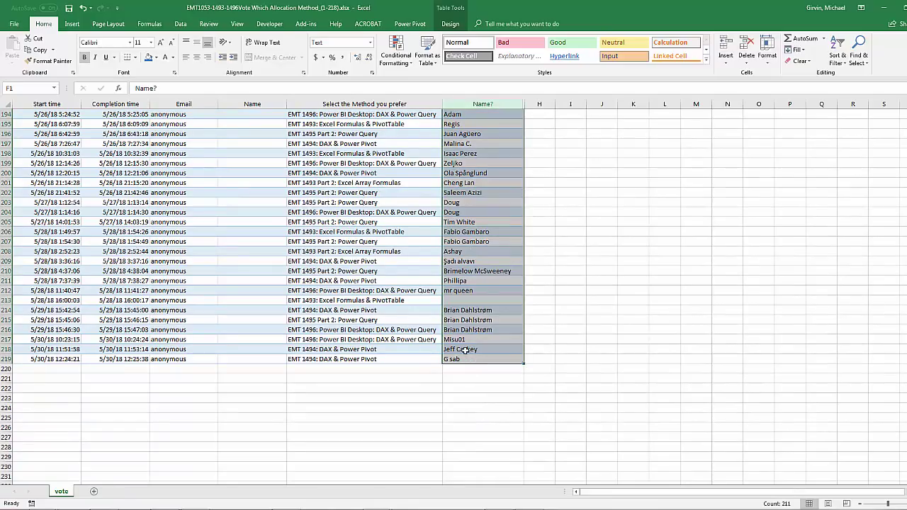
key("alt")
key("a")
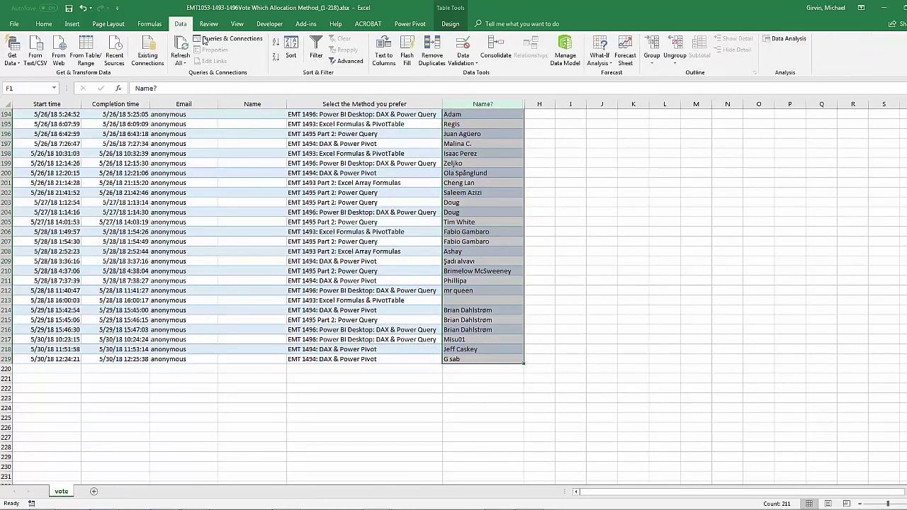
key("q")
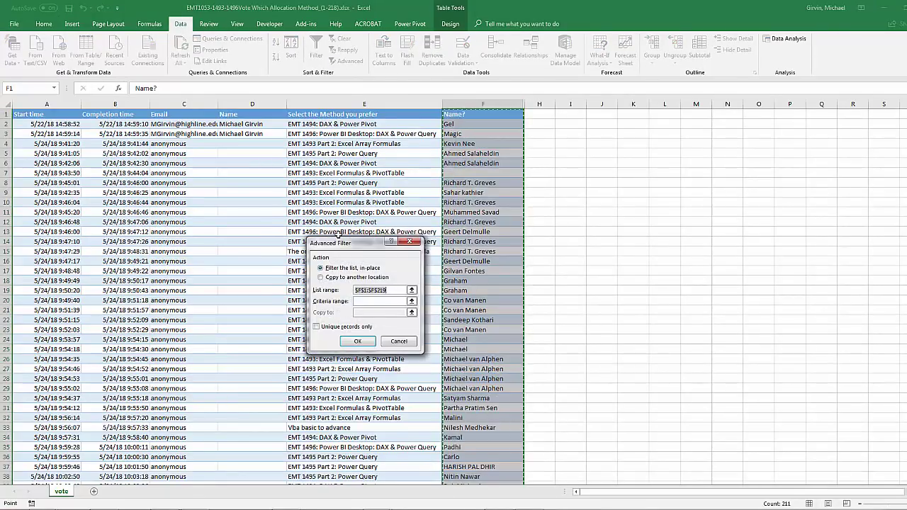
left_click_drag(339, 243, 584, 205)
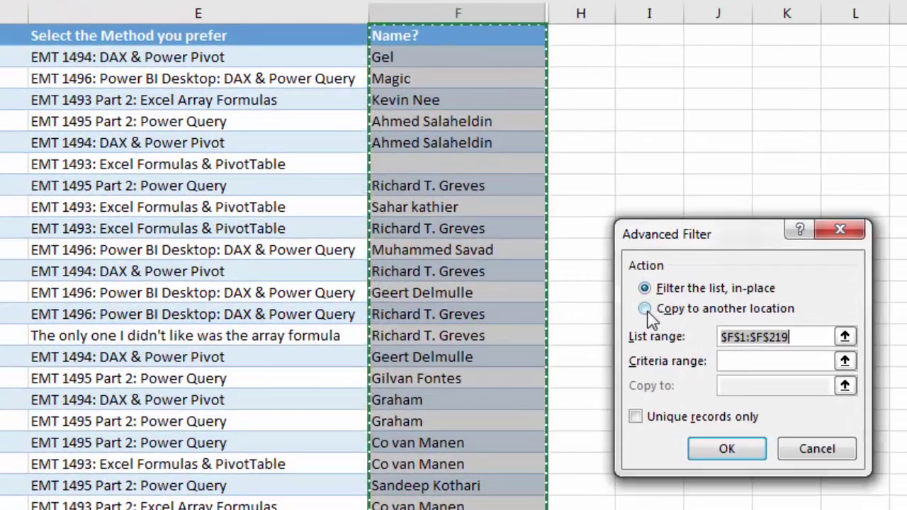
- Run the Advanced Filter to copy unique records only to another location, starting at cell I1
left_click(672, 310)
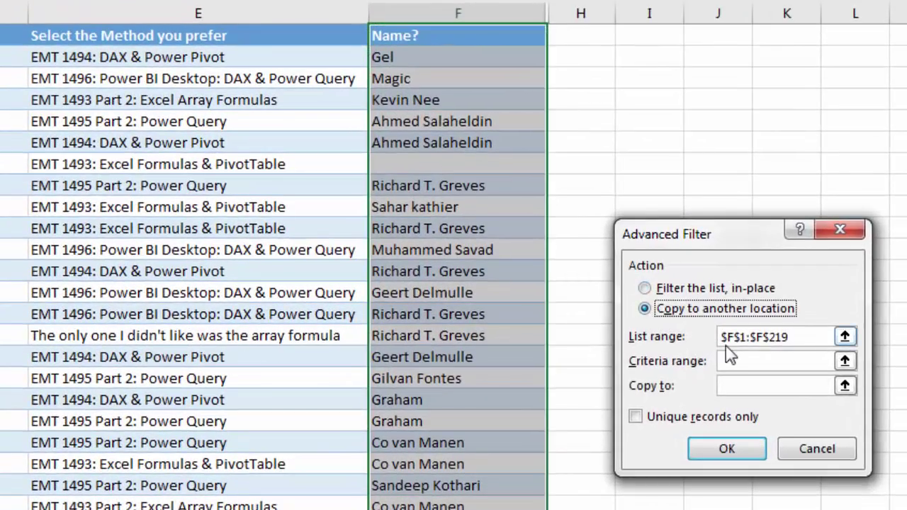
left_click(735, 386)
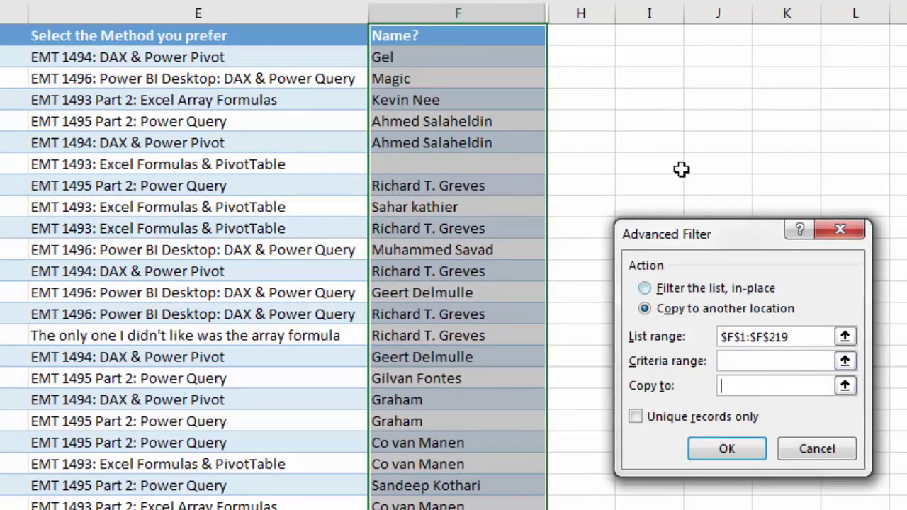
left_click(656, 30)
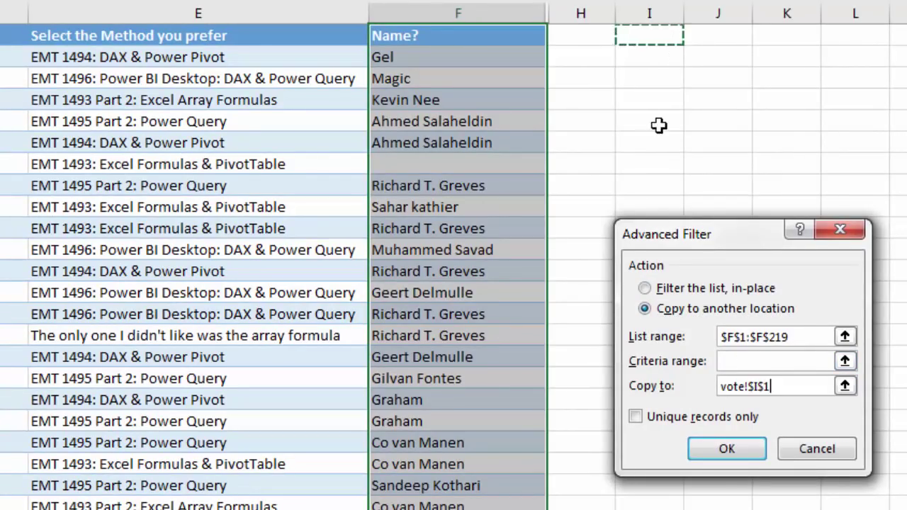
left_click(633, 418)
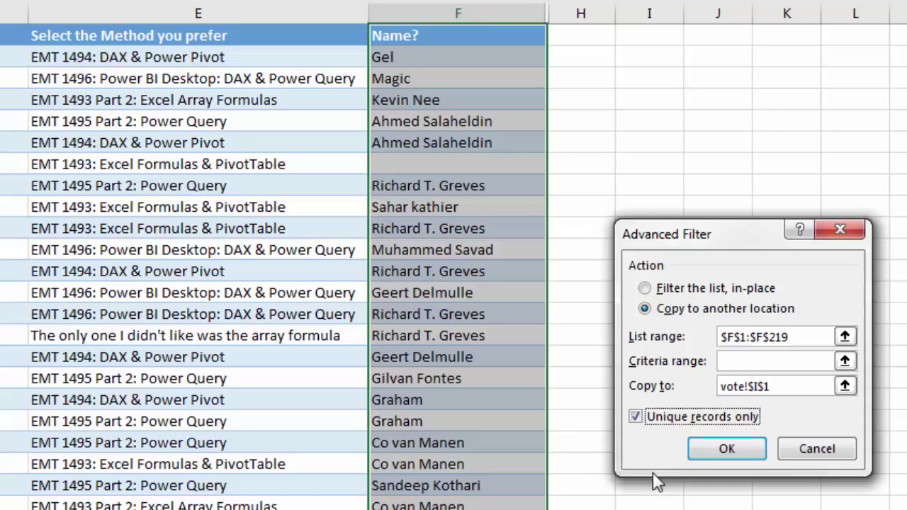
left_click(745, 452)
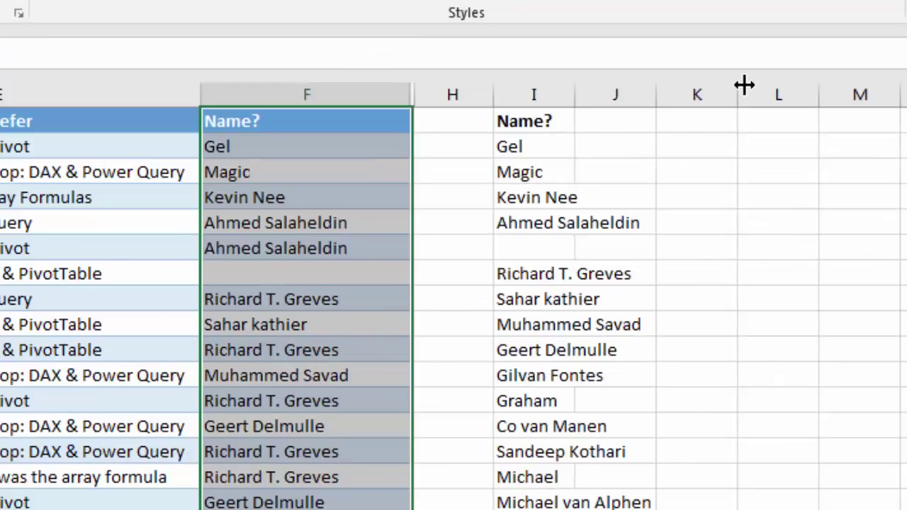
- Insert a blank column in front of the extracted name list and enter the heading RAND in I1
left_click(541, 94)
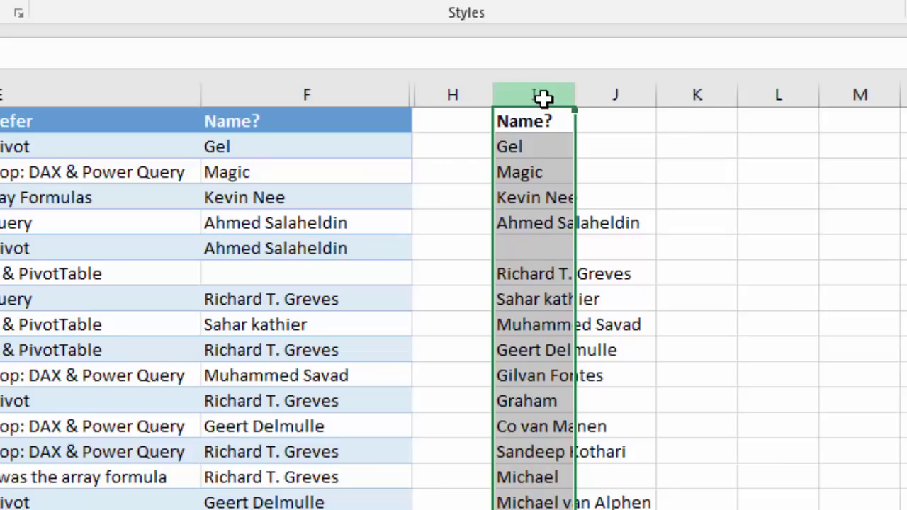
right_click(543, 96)
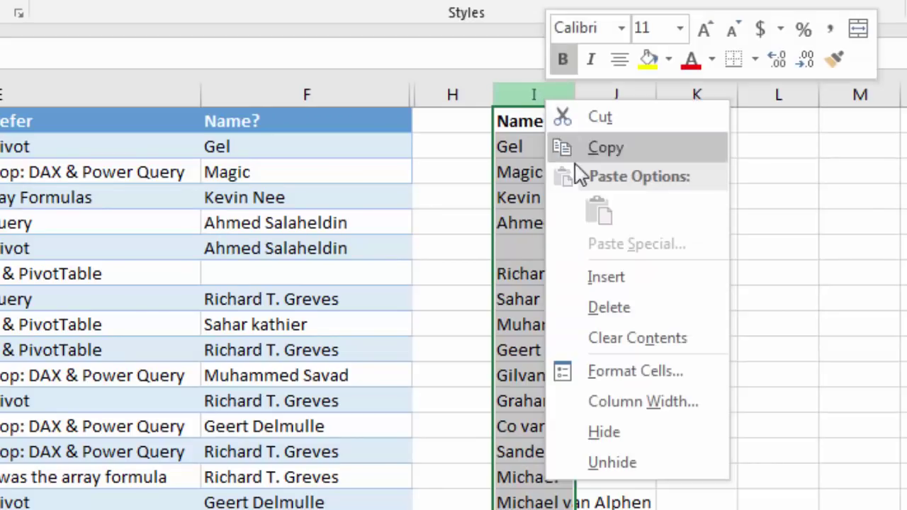
left_click(607, 277)
left_click(532, 126)
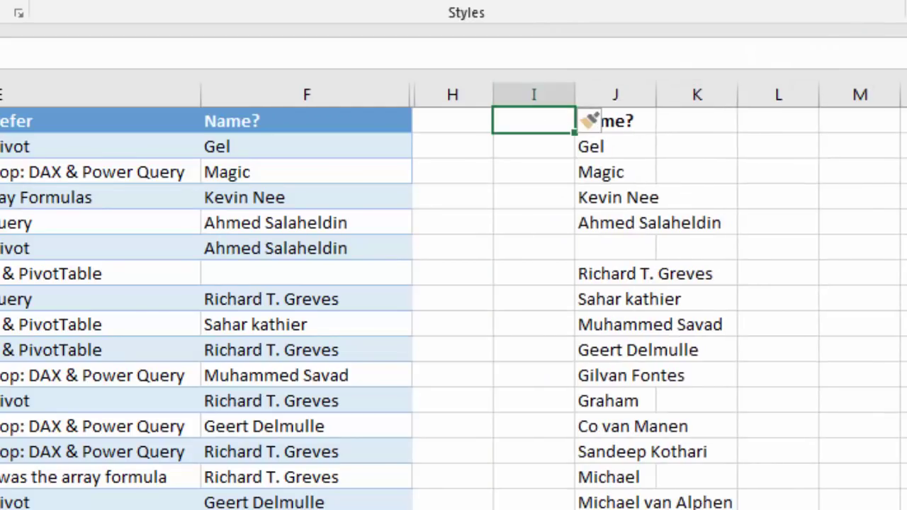
type("RAND")
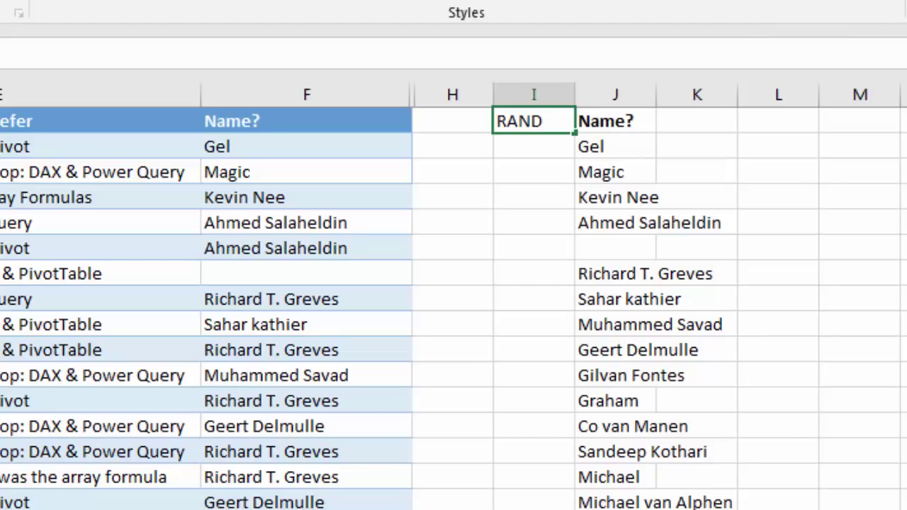
key("Return")
- Enter the formula =RAND() in I2 and fill it down beside the names to I5
type("=rand")
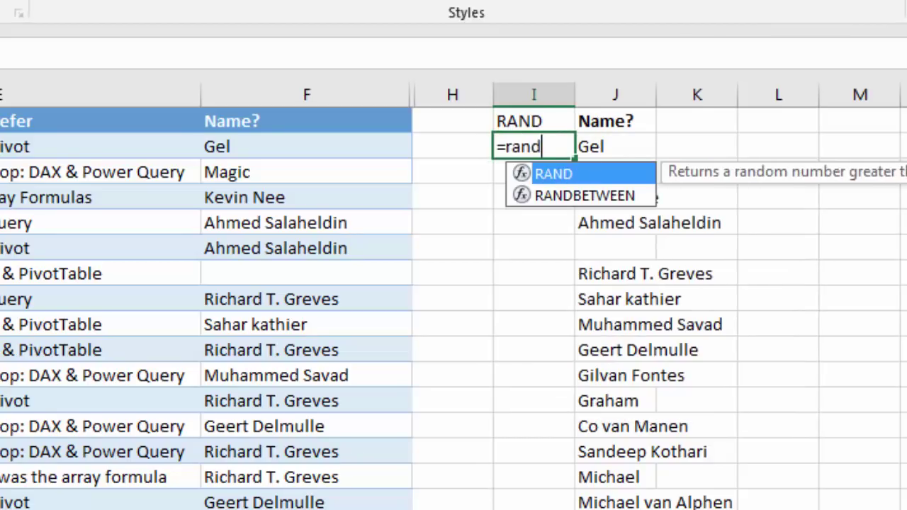
key("Tab")
type(")")
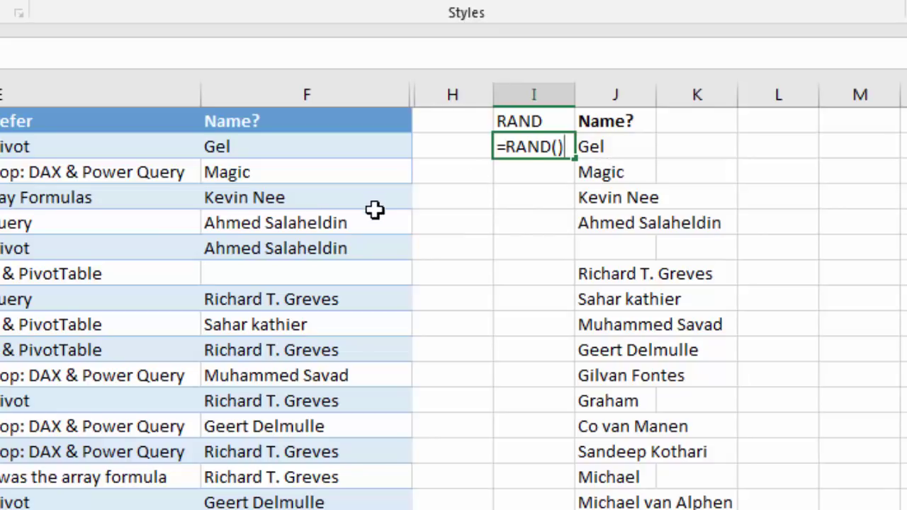
key("ctrl+Return")
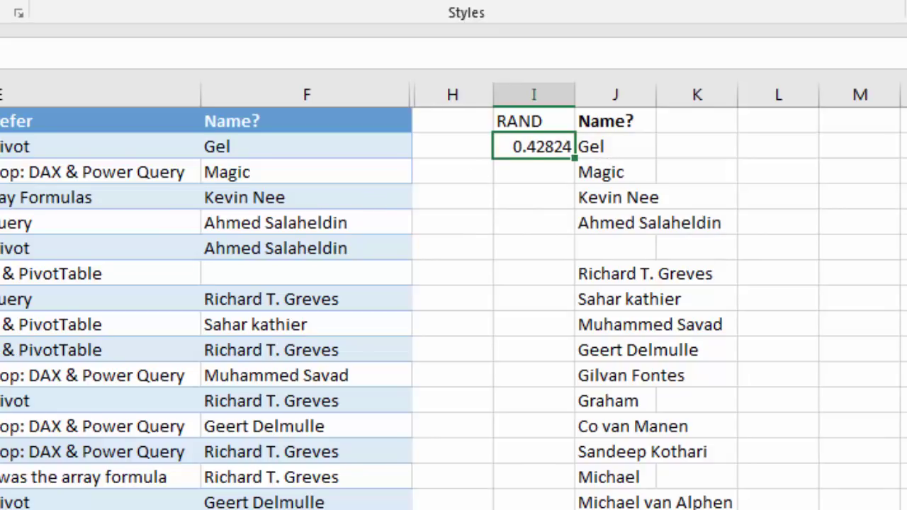
double_click(574, 156)
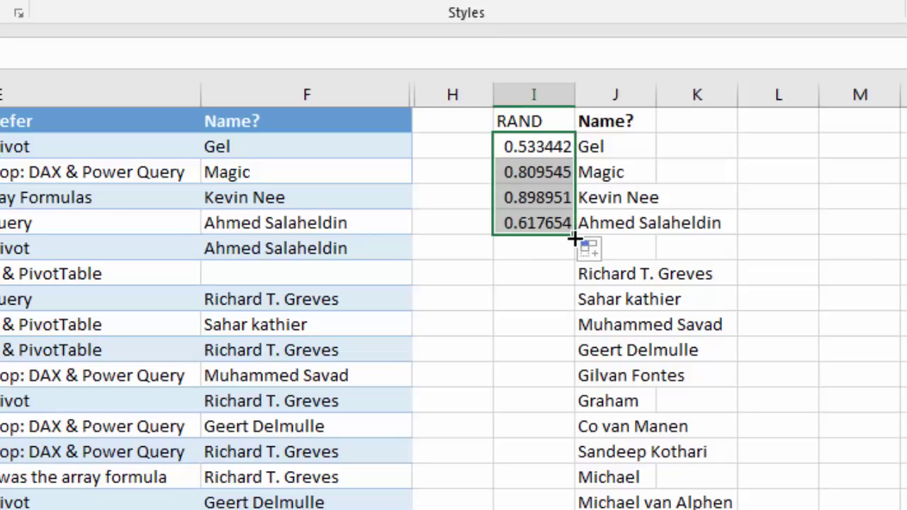
- Extend the RAND formula past the blank name to I7, and fill it down to the end of the list at I147
left_click_drag(573, 234, 567, 292)
left_click(546, 277)
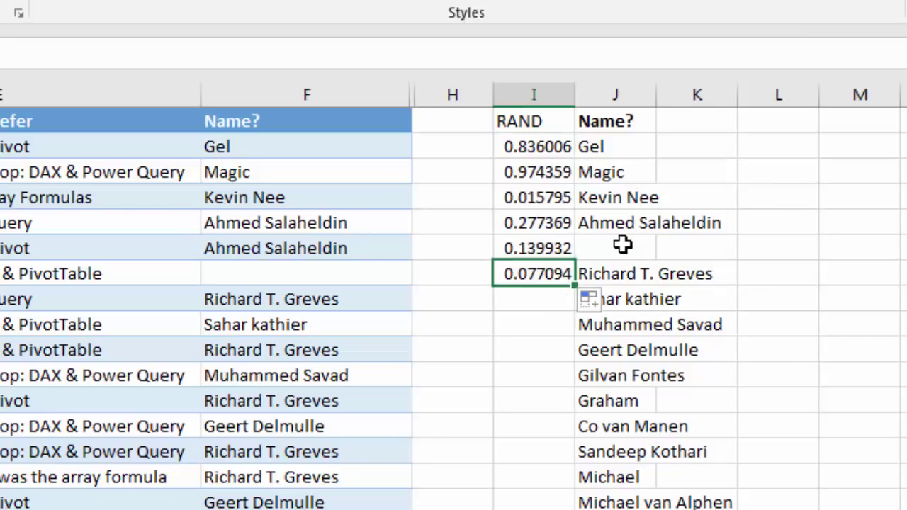
left_click(623, 245)
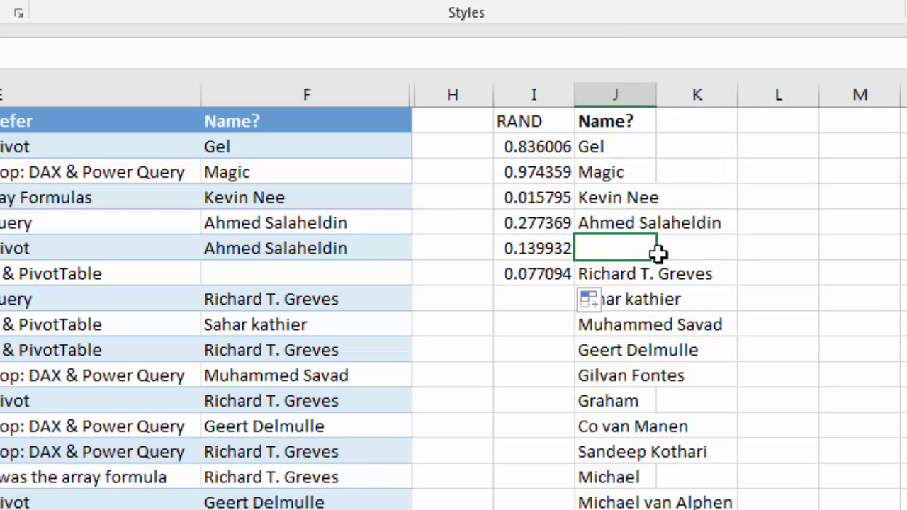
left_click(554, 275)
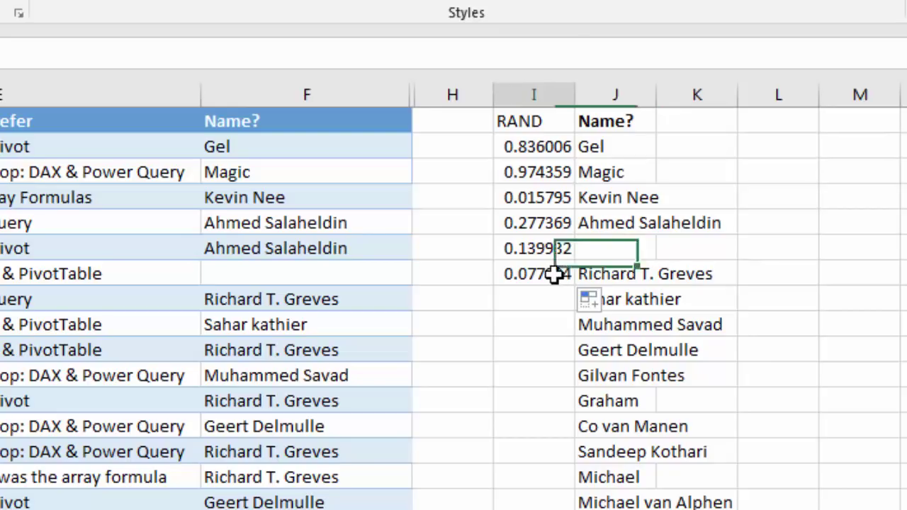
double_click(574, 286)
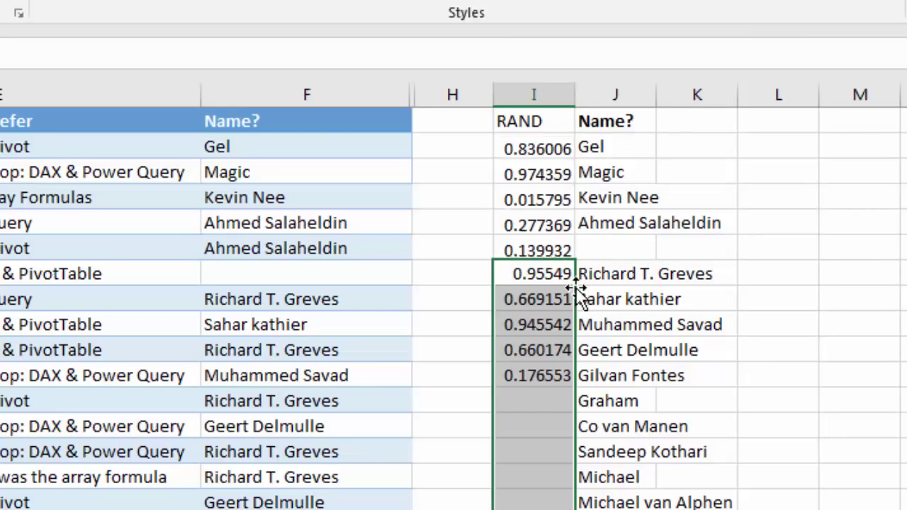
left_click(787, 371)
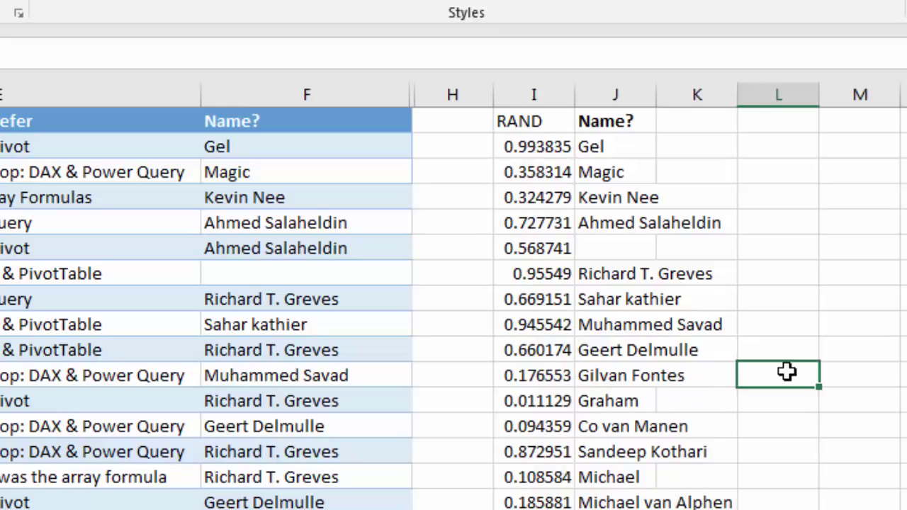
- Recalculate the worksheet four times to check that the random numbers beside the names refresh
key("F9")
key("F9")
key("F9")
key("F9")
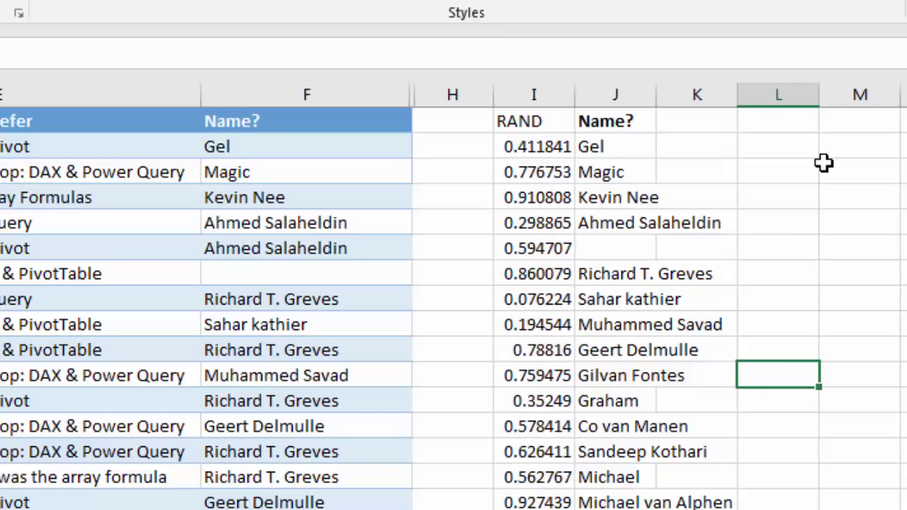
- Enter the heading Name in cell M1
left_click(845, 128)
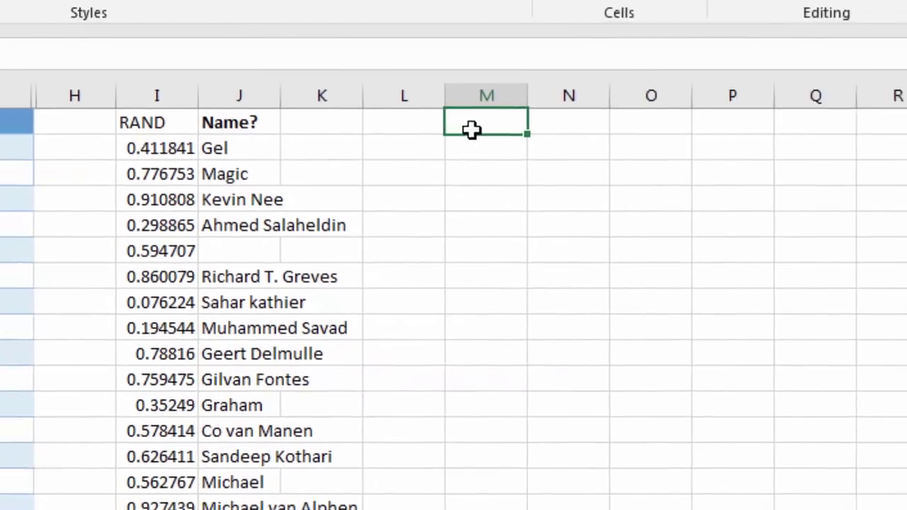
type("Name")
key("Return")
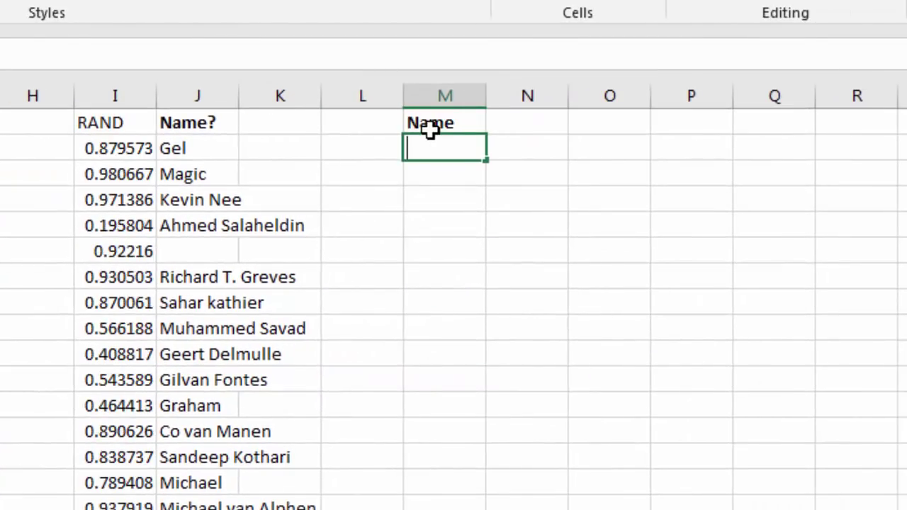
- Start a VLOOKUP formula in M2 with MIN(I2:I147) as its lookup value
type("=vl")
key("Tab")
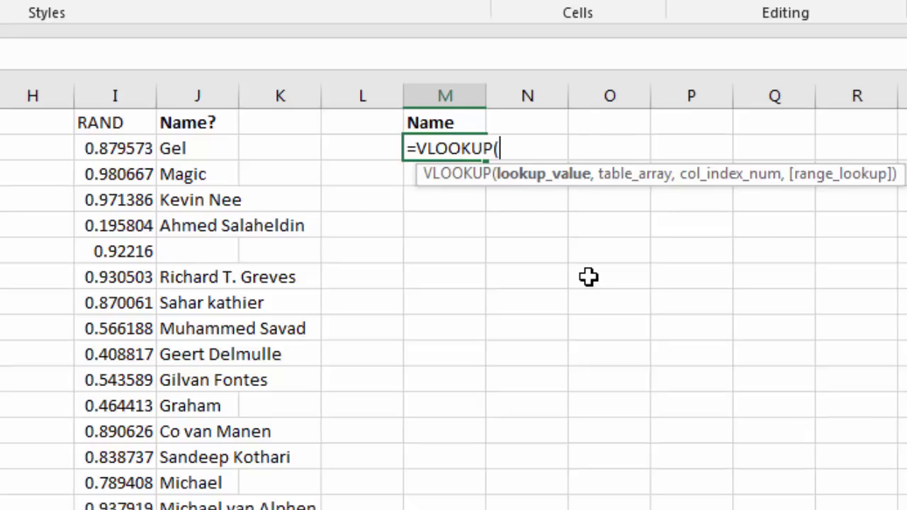
type("min")
key("Tab")
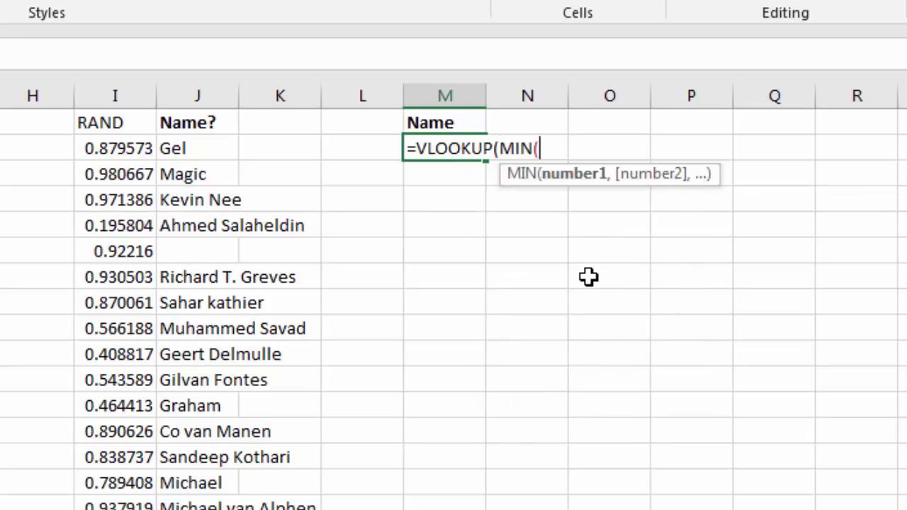
left_click(118, 148)
key("ctrl+shift+Down")
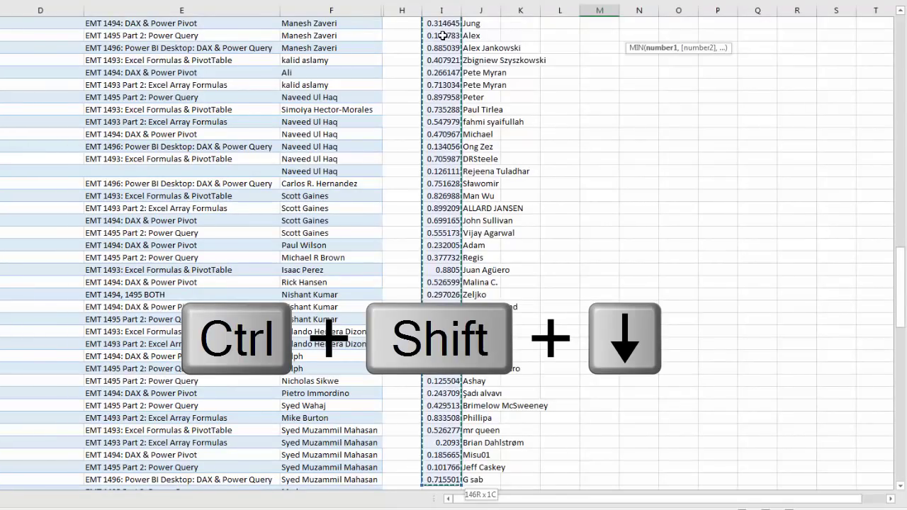
key("ctrl+BackSpace")
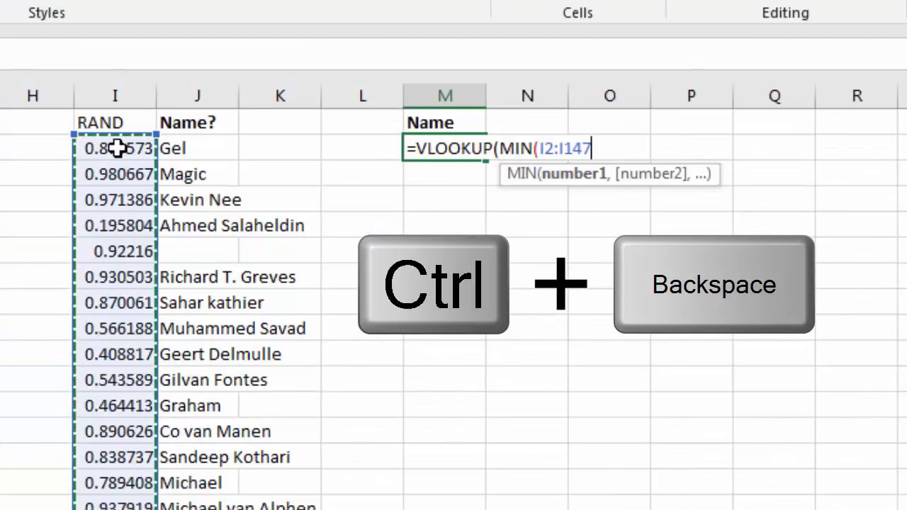
type(")")
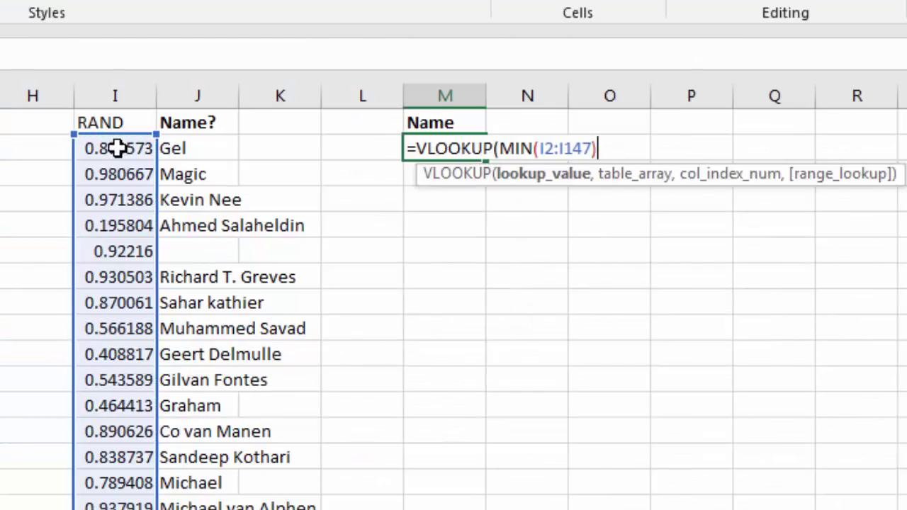
left_click(560, 177)
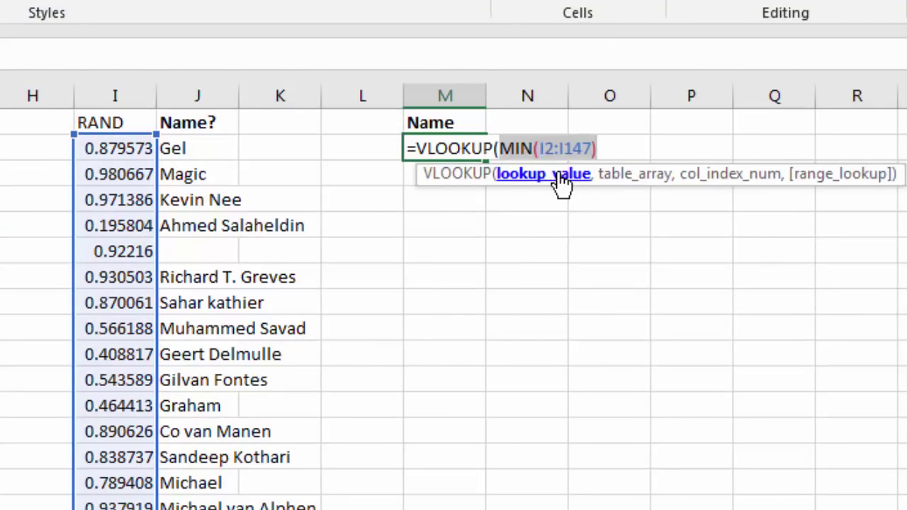
left_click(612, 150)
type(",")
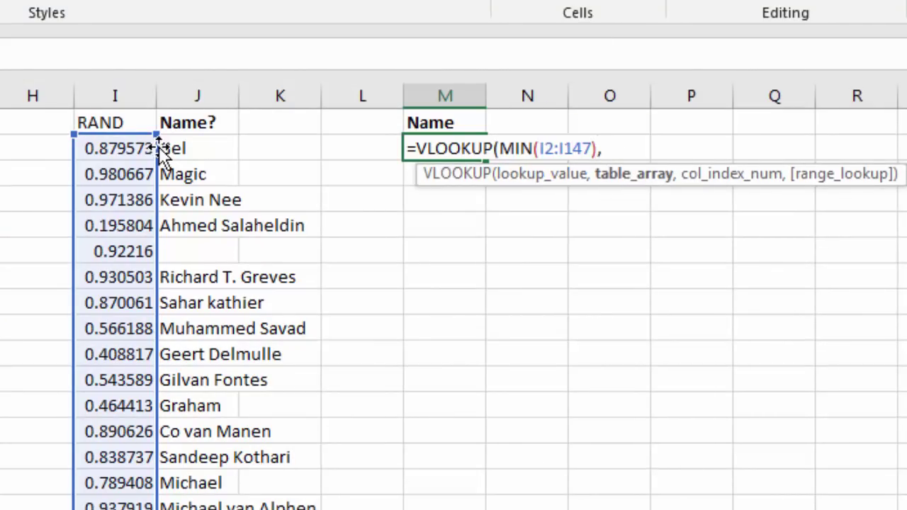
- Complete the VLOOKUP in M2 with table array I2:J147, column index 2 and 0 for exact match
left_click_drag(127, 145, 188, 300)
key("ctrl+shift+Down")
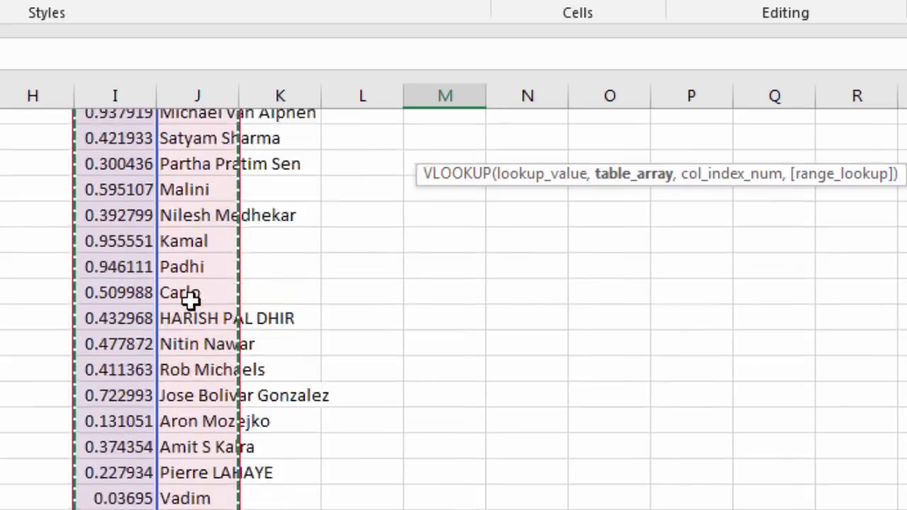
type(",")
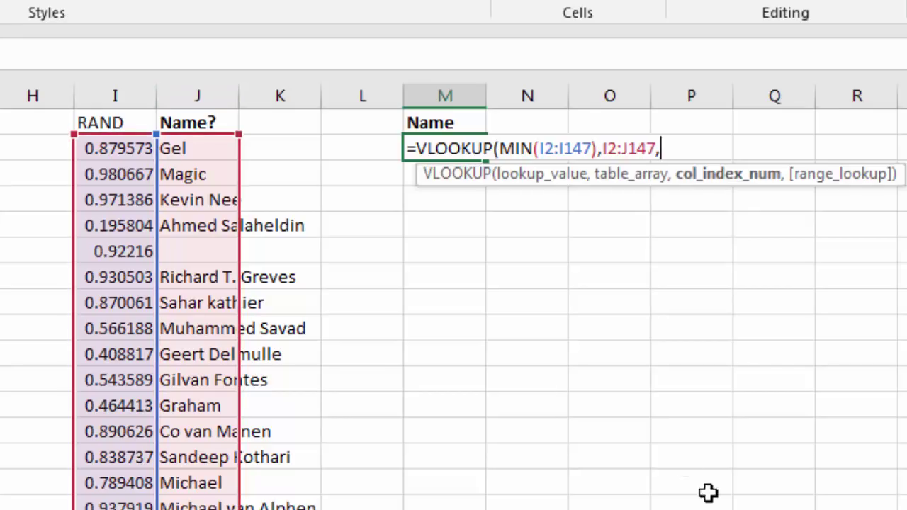
type("2")
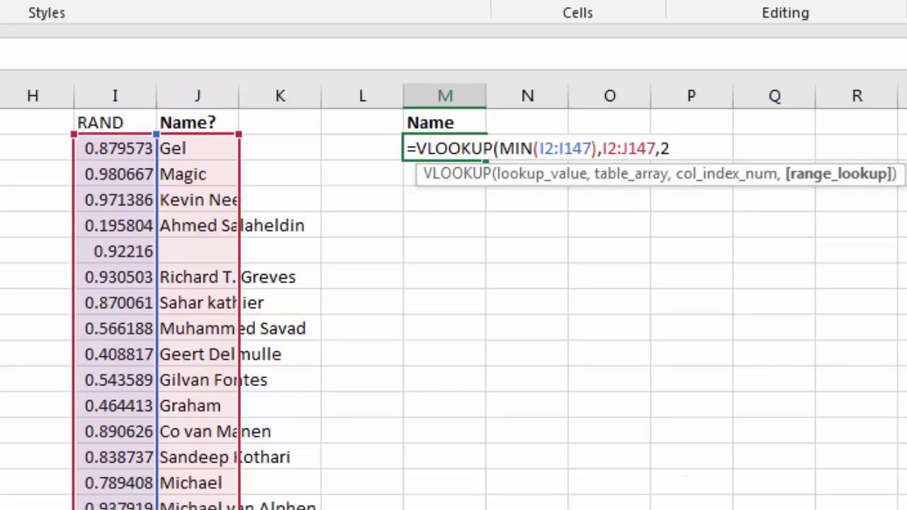
type(",0)")
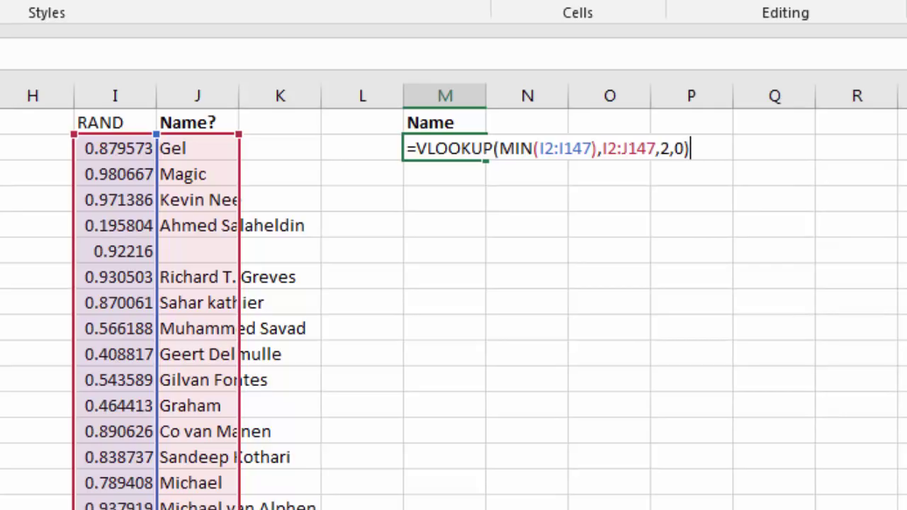
key("Return")
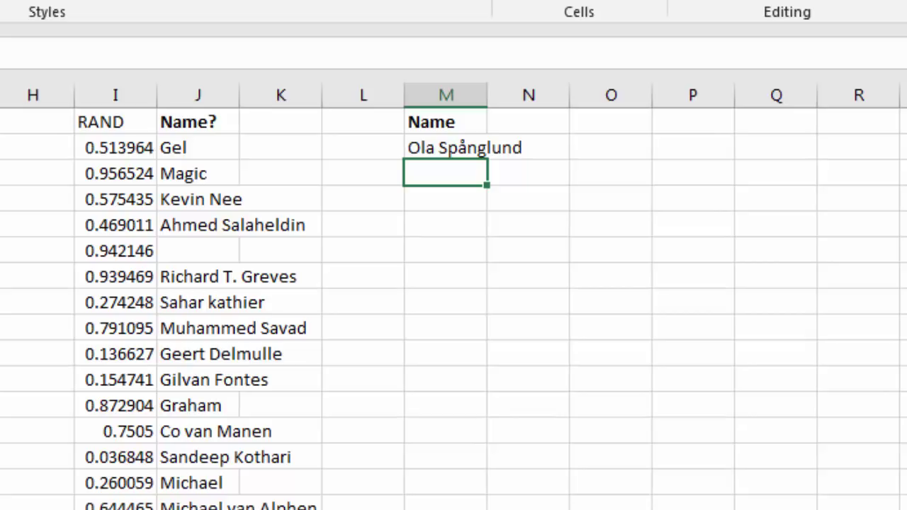
- Recalculate the worksheet ten times to draw a random winner's name in M2
key("F9")
key("F9")
key("F9")
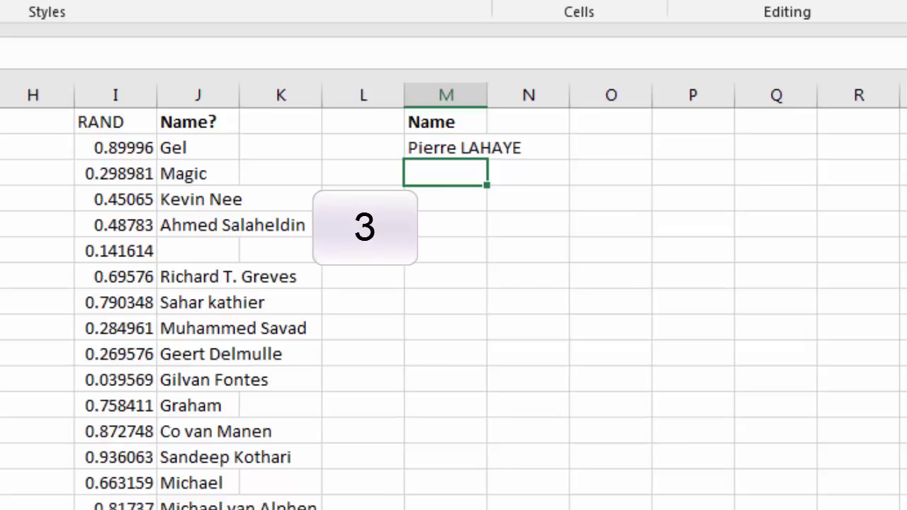
key("F9")
key("F9")
key("F9")
key("F9")
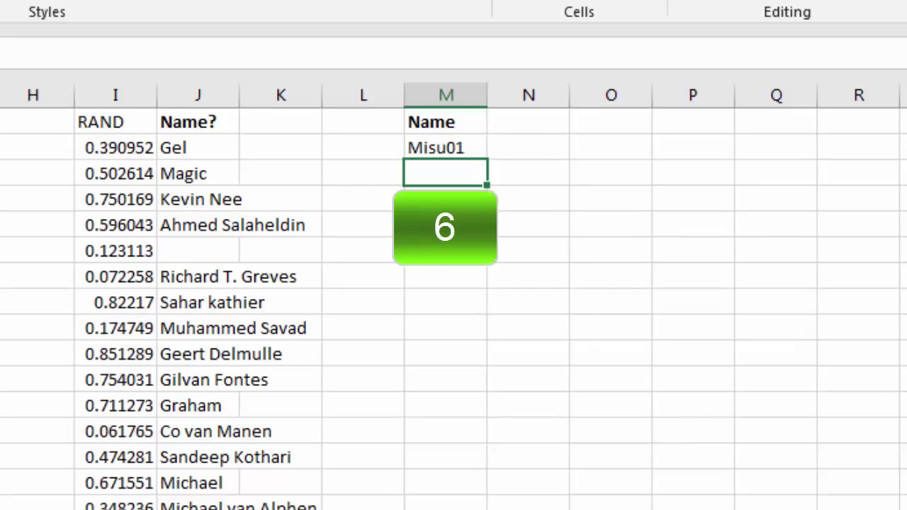
key("F9")
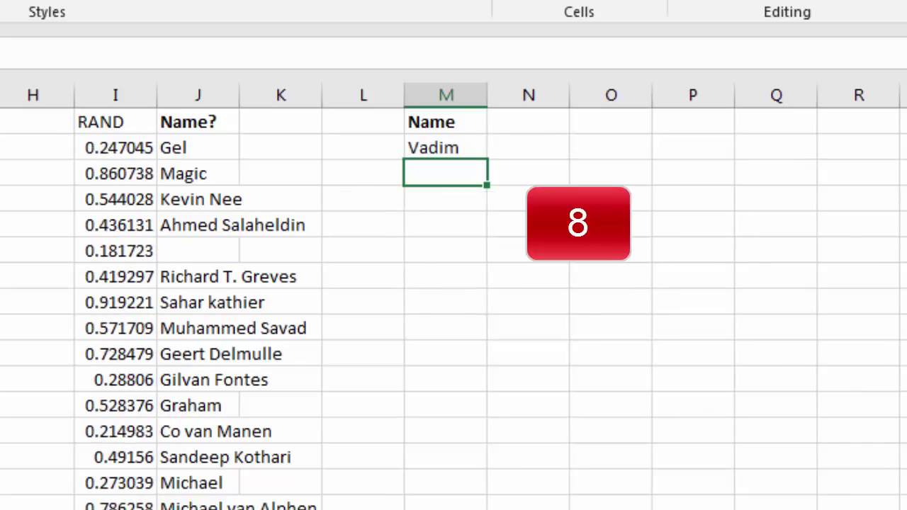
key("F9")
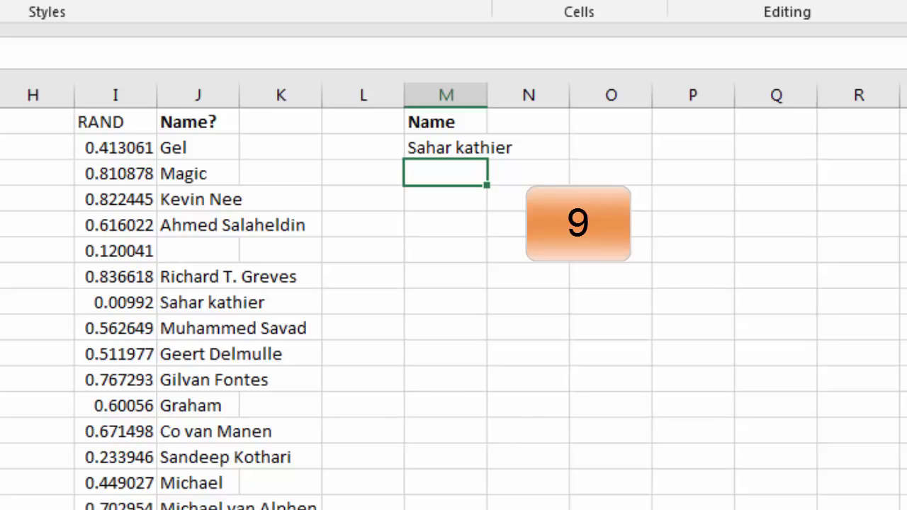
key("F9")
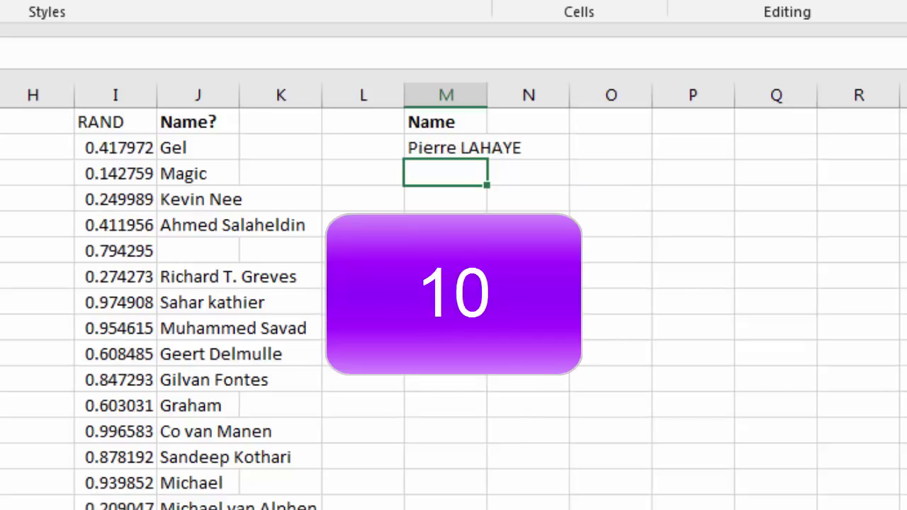
- Copy the drawn name from M2 to M9 as values only
left_click(433, 148)
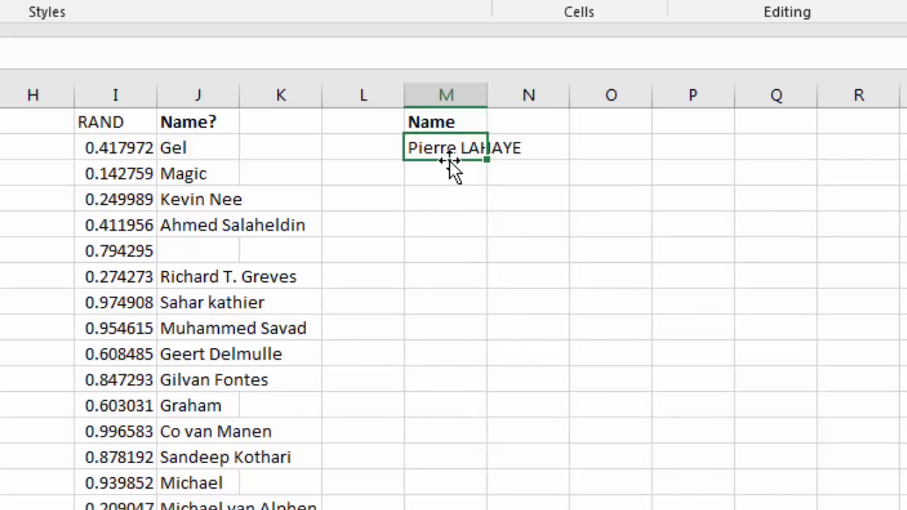
left_click_drag(451, 160, 457, 329)
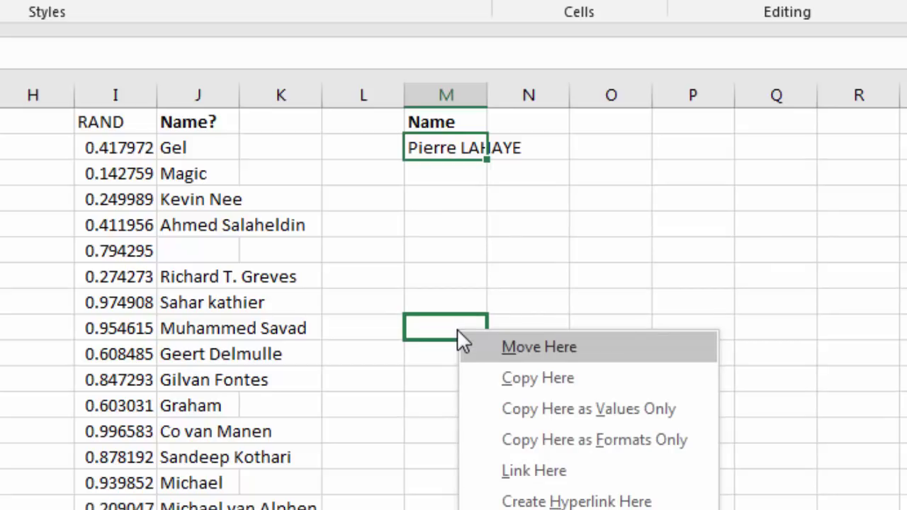
left_click(524, 409)
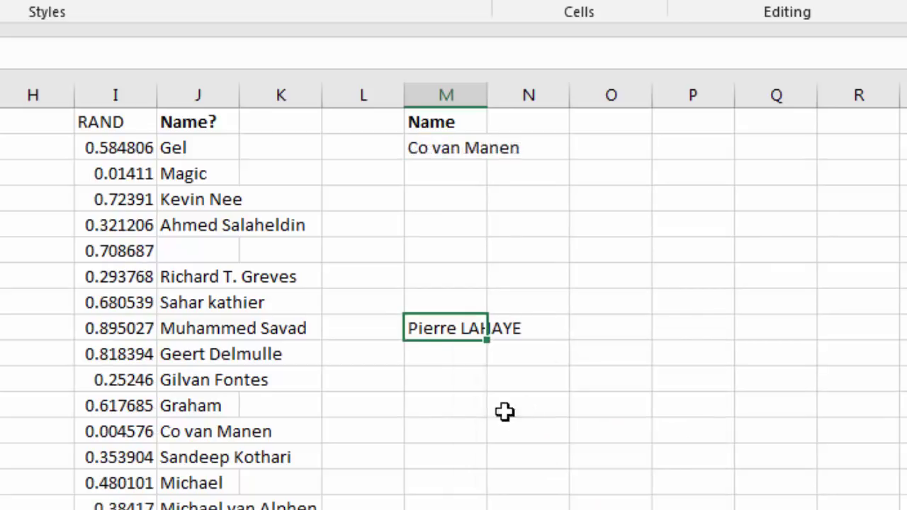
left_click(442, 377)
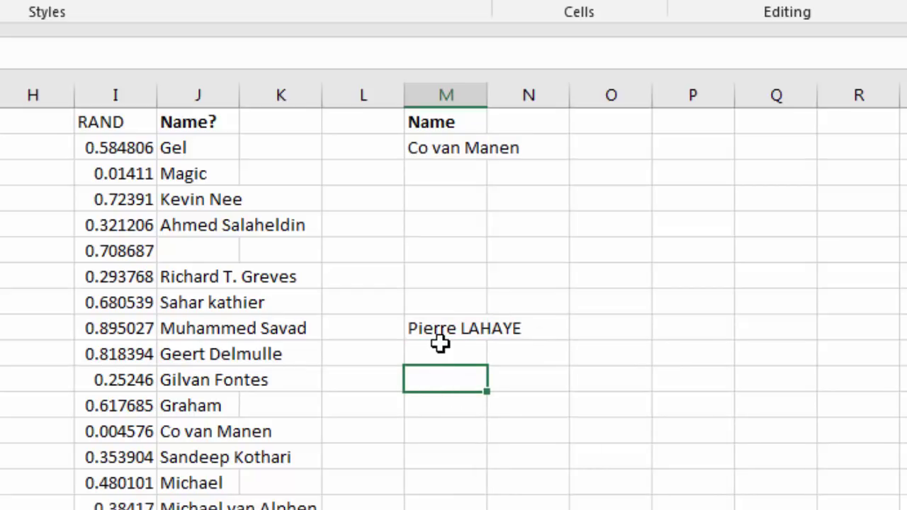